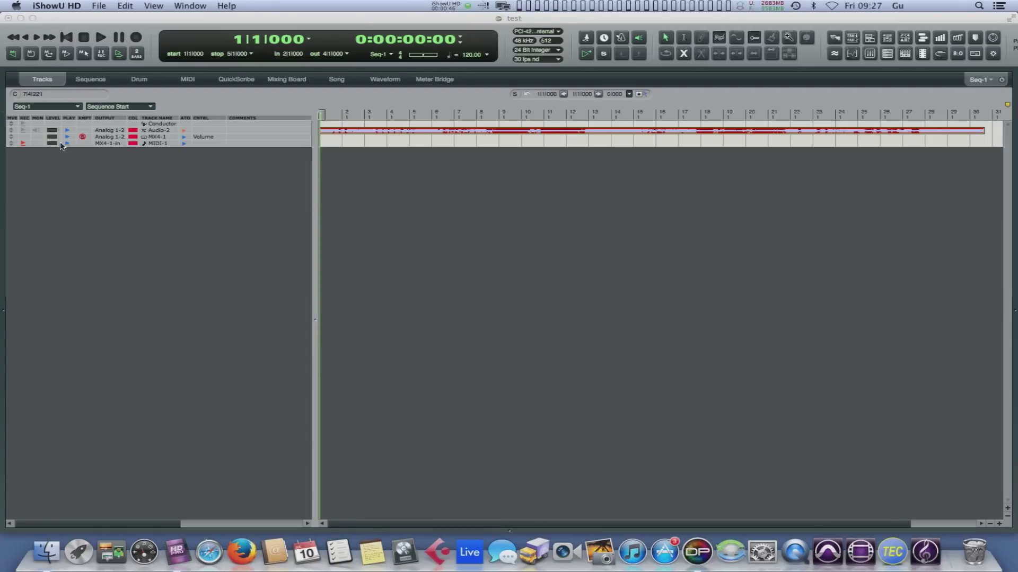
# Open Audio-2 in an enlarged Sequence editor and display it as a spectrogram.
pyautogui.doubleClick(337, 133)
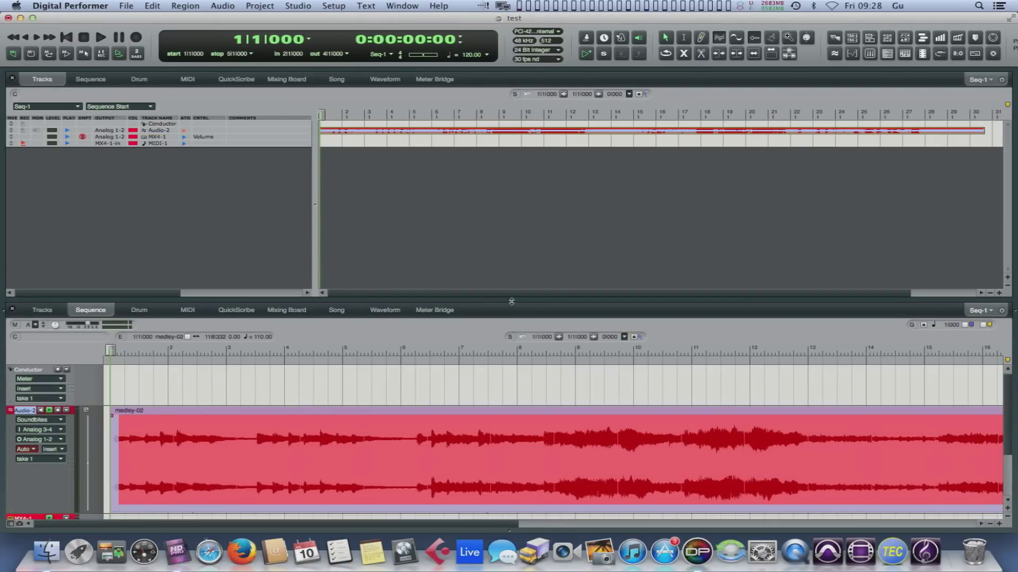
pyautogui.moveTo(511, 302); pyautogui.dragTo(511, 148)
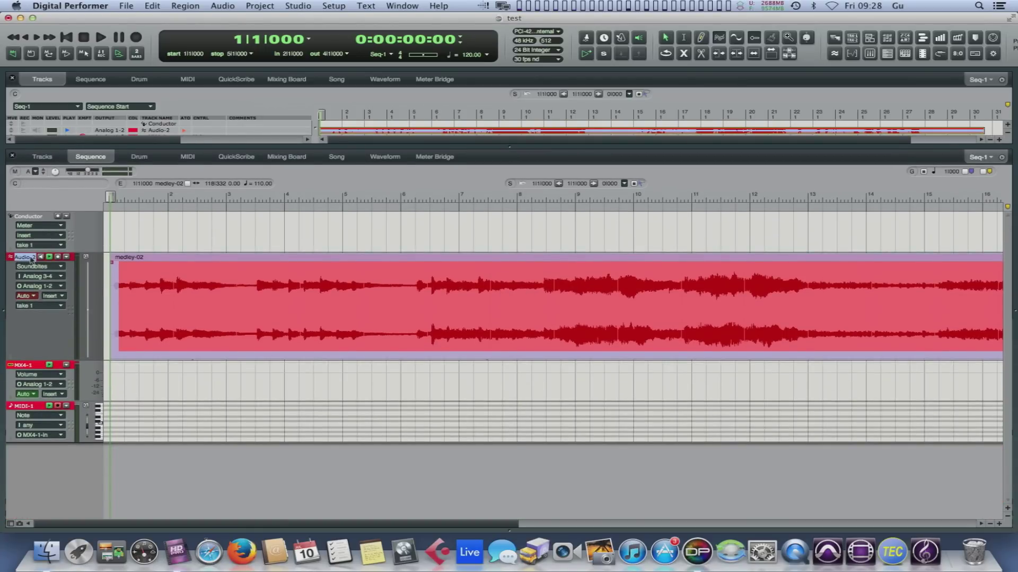
pyautogui.click(67, 258)
pyautogui.moveTo(106, 339)
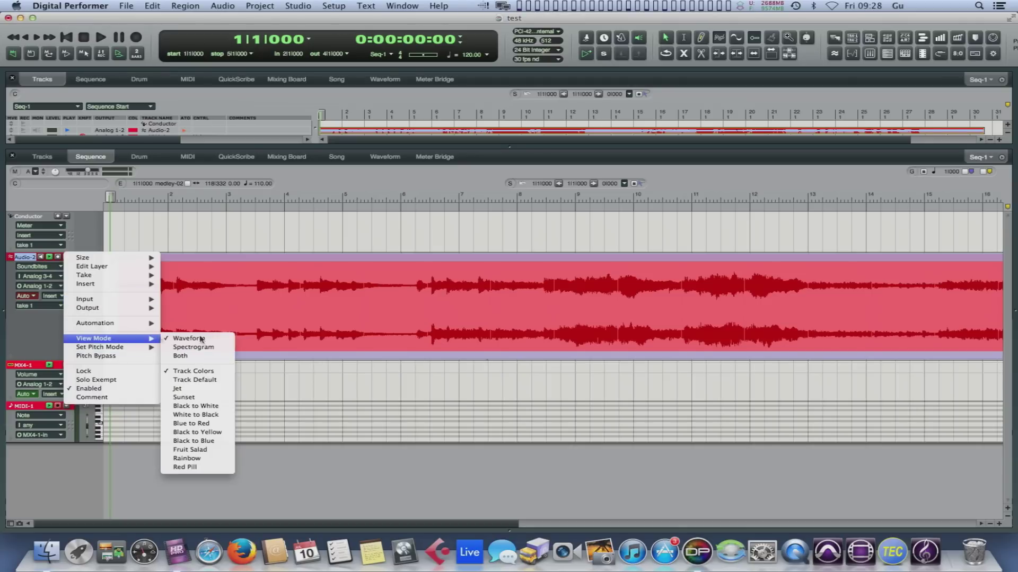
pyautogui.click(211, 347)
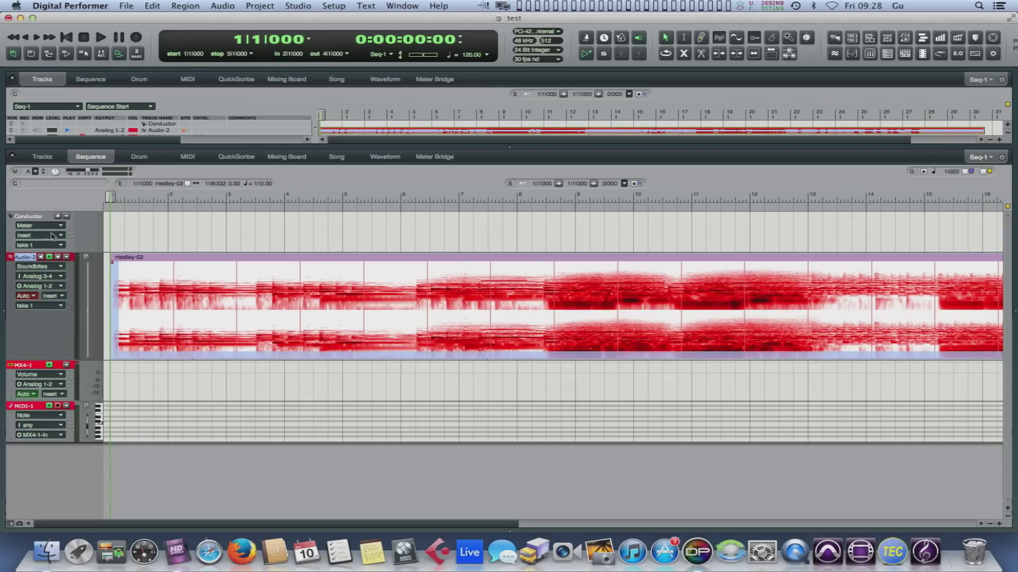
# Reopen the Audio-2 track settings menu and dismiss it without changes.
pyautogui.click(65, 258)
pyautogui.moveTo(76, 260)
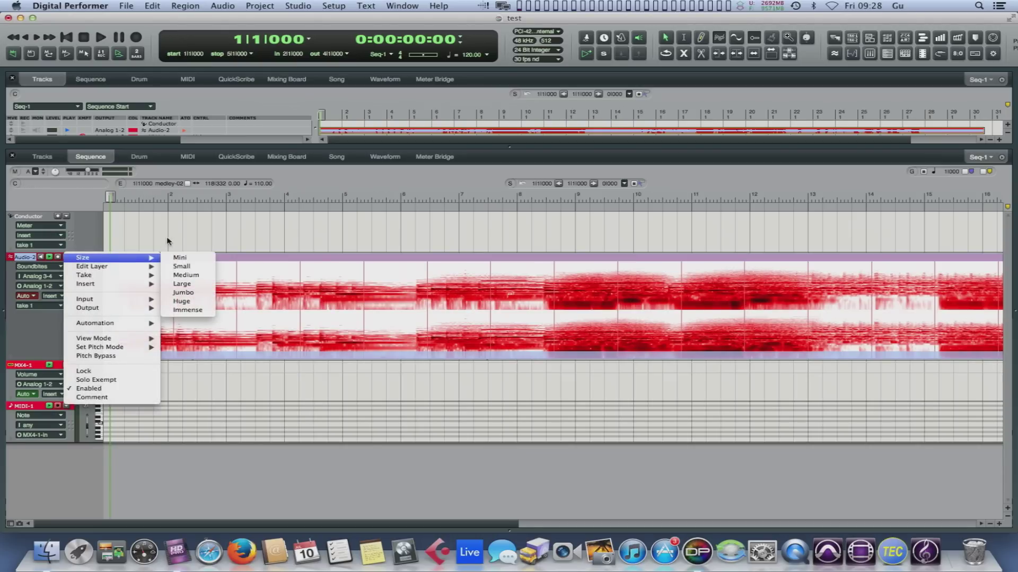
pyautogui.click(282, 277)
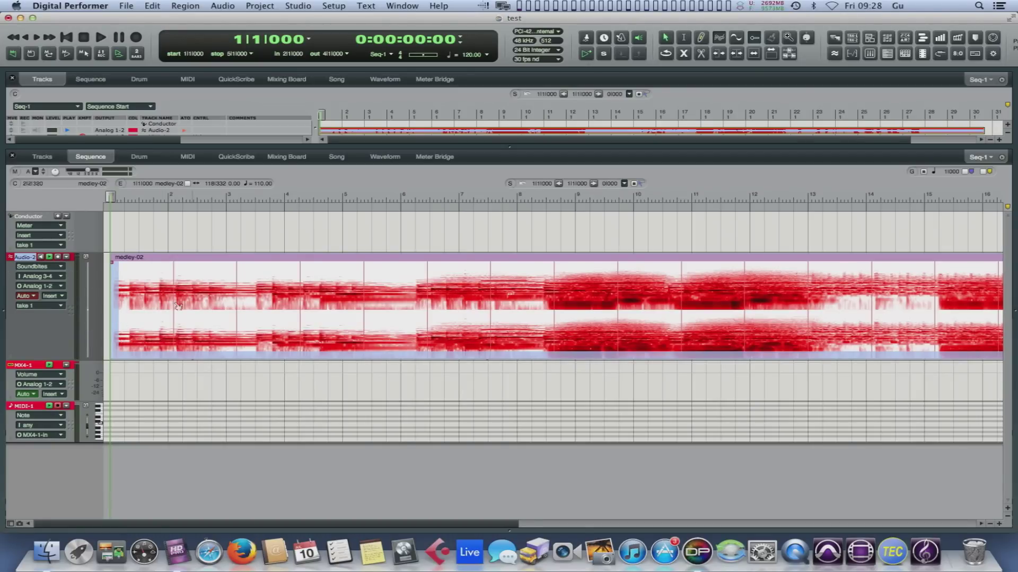
# Show Audio-2 Volume automation in its own lane below the track.
pyautogui.click(60, 267)
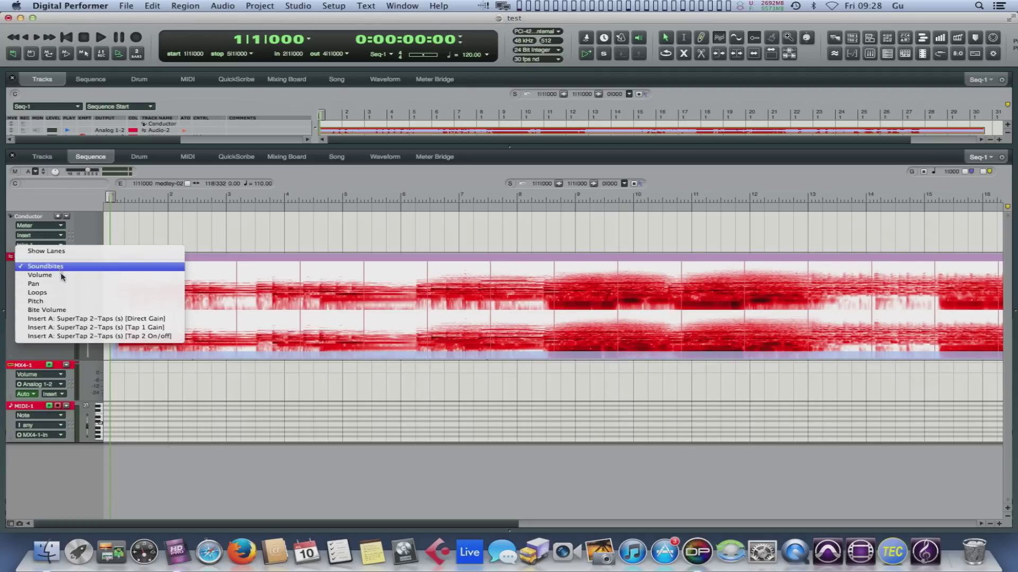
pyautogui.click(59, 272)
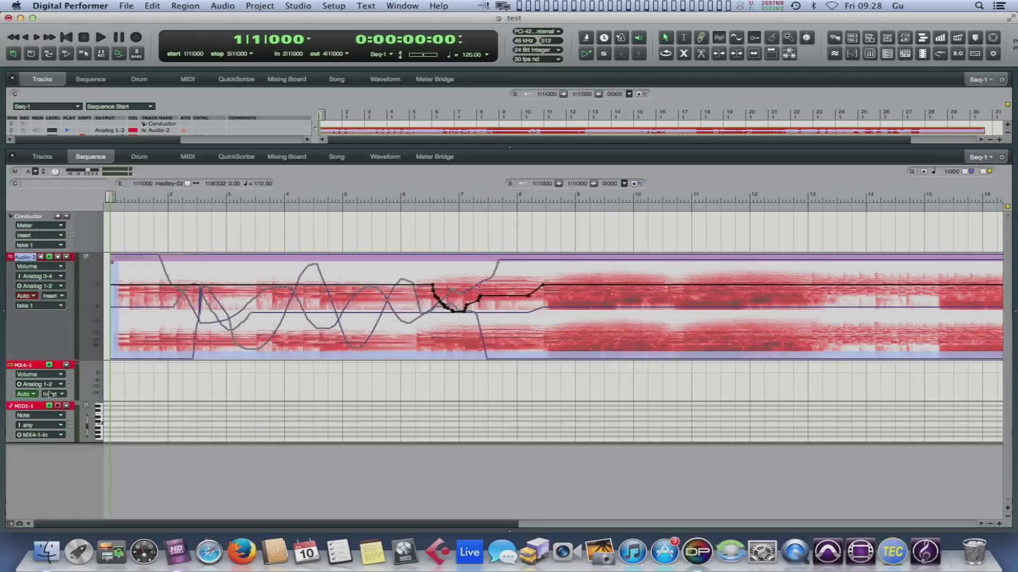
pyautogui.click(61, 267)
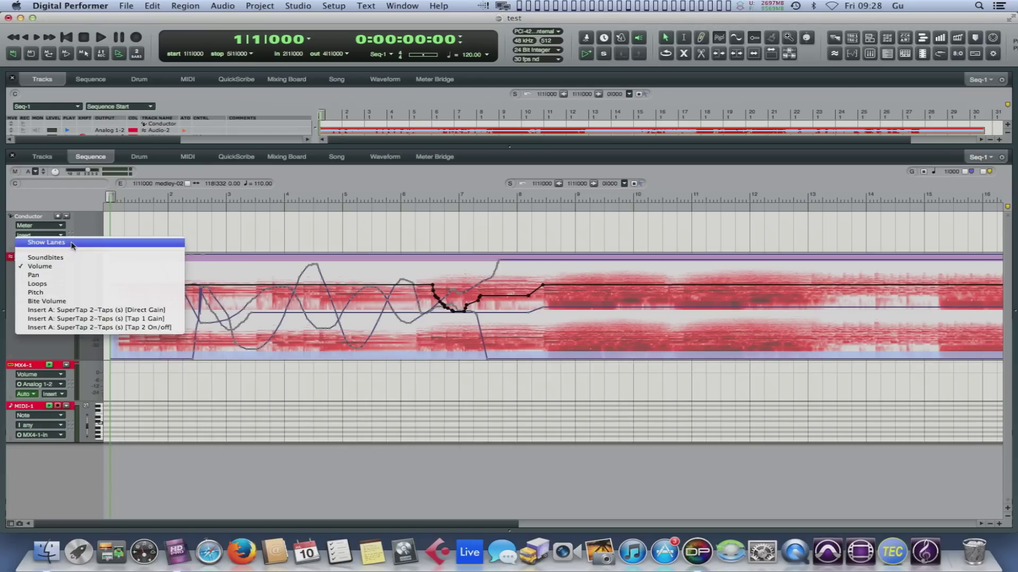
pyautogui.click(73, 245)
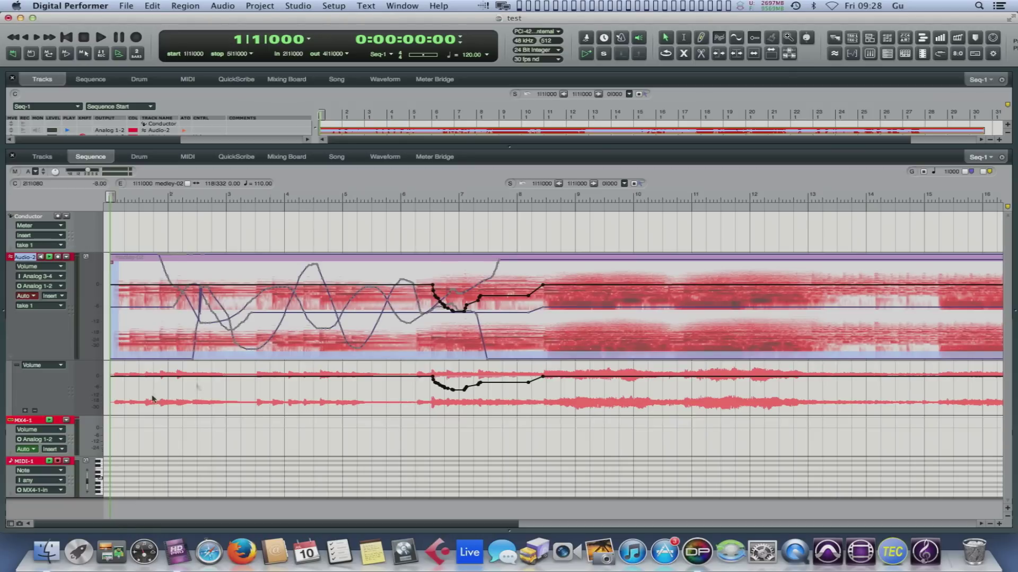
# Add an Insert A: SuperTap Direct Gain lane and draw a rising-and-falling gain curve.
pyautogui.click(25, 411)
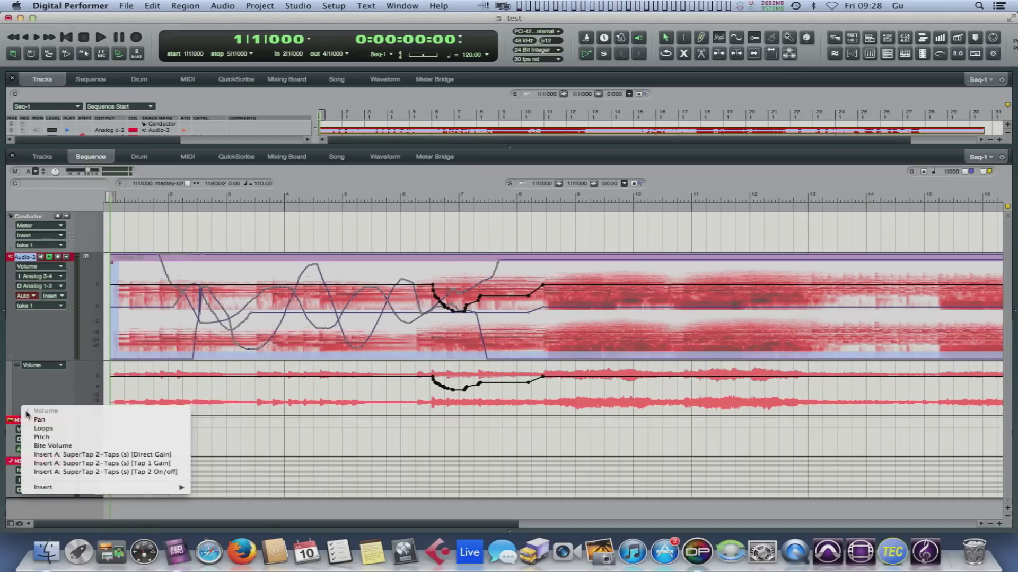
pyautogui.click(67, 455)
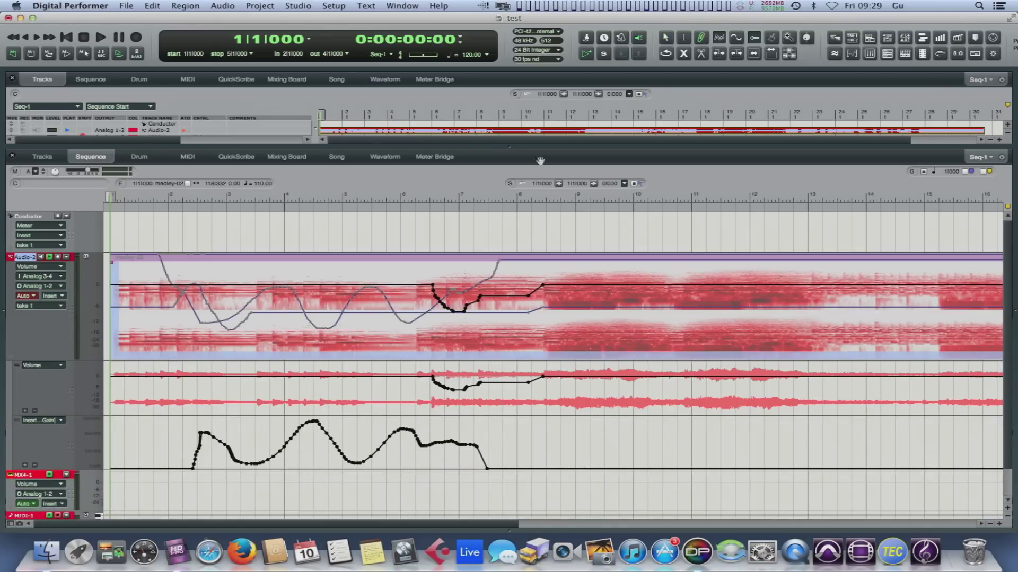
pyautogui.moveTo(181, 464)
pyautogui.mouseDown()
pyautogui.moveTo(201, 437)
pyautogui.moveTo(287, 442)
pyautogui.moveTo(341, 424)
pyautogui.moveTo(406, 444)
pyautogui.moveTo(476, 443)
pyautogui.moveTo(493, 462)
pyautogui.moveTo(527, 466)
pyautogui.mouseUp()
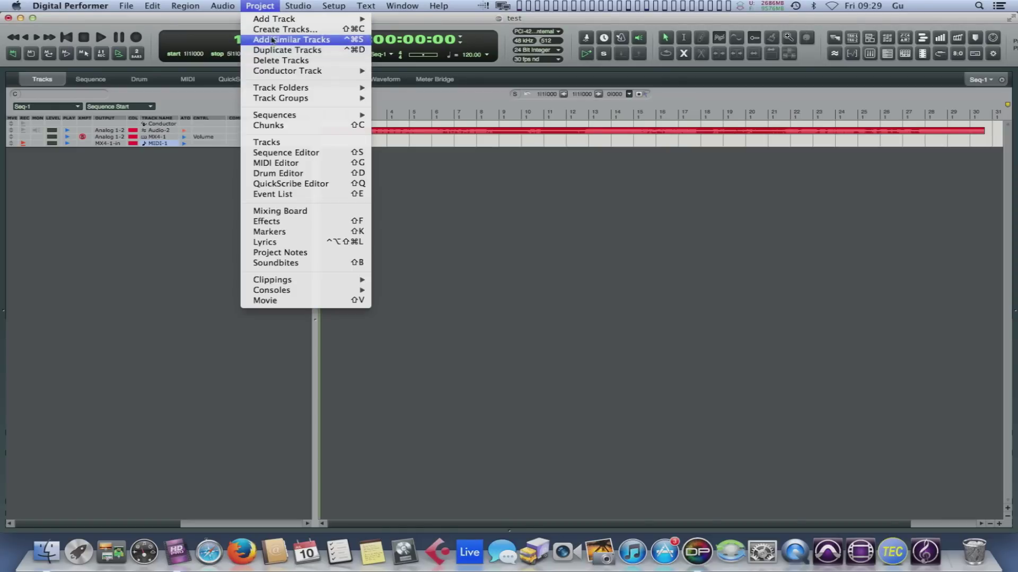
# Add instrument tracks using VSL > Vienna Ensemble Pro MAS (stereo), then close its plugin window.
pyautogui.moveTo(278, 20)
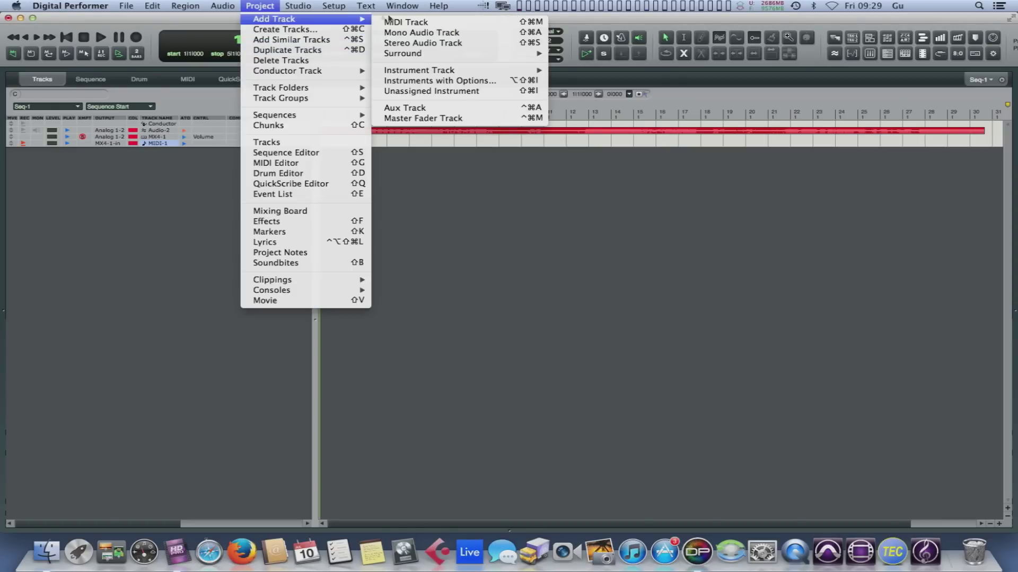
pyautogui.click(412, 82)
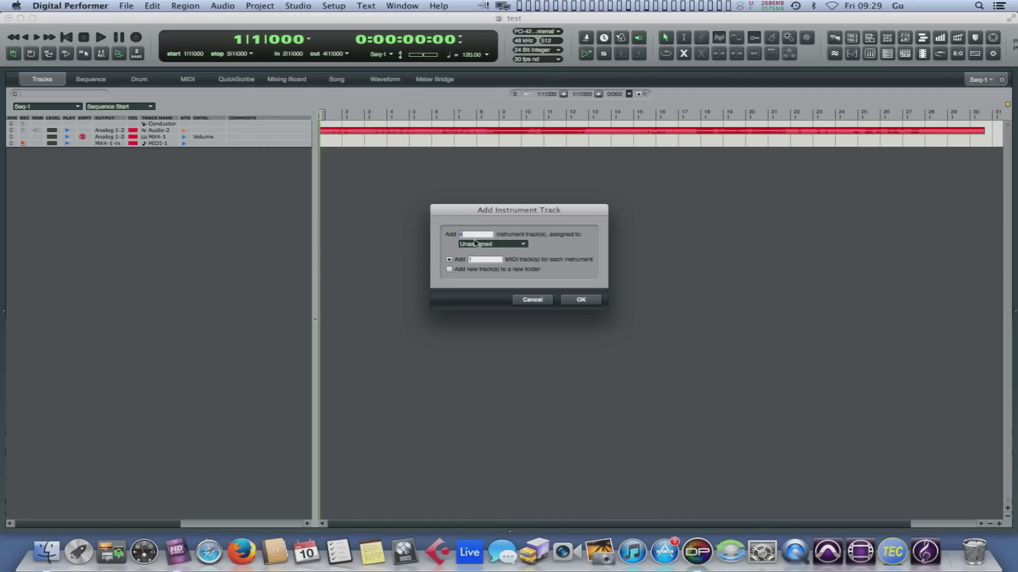
pyautogui.click(523, 246)
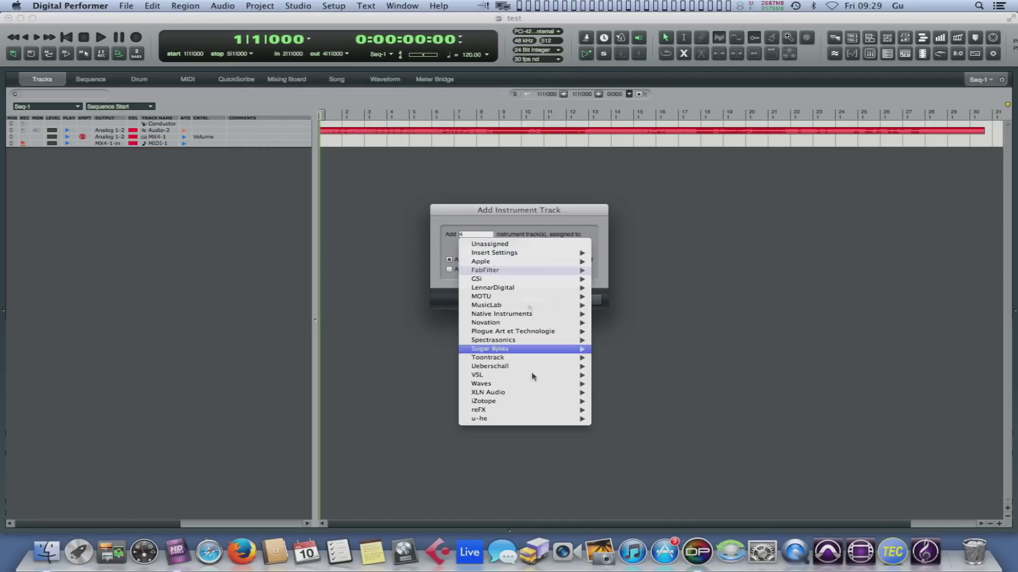
pyautogui.moveTo(531, 378)
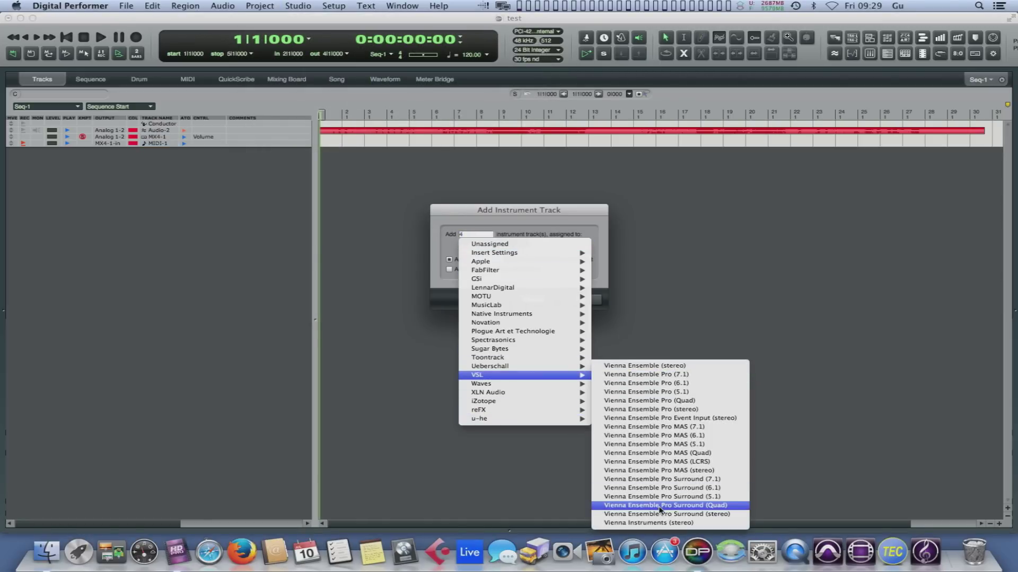
pyautogui.click(672, 471)
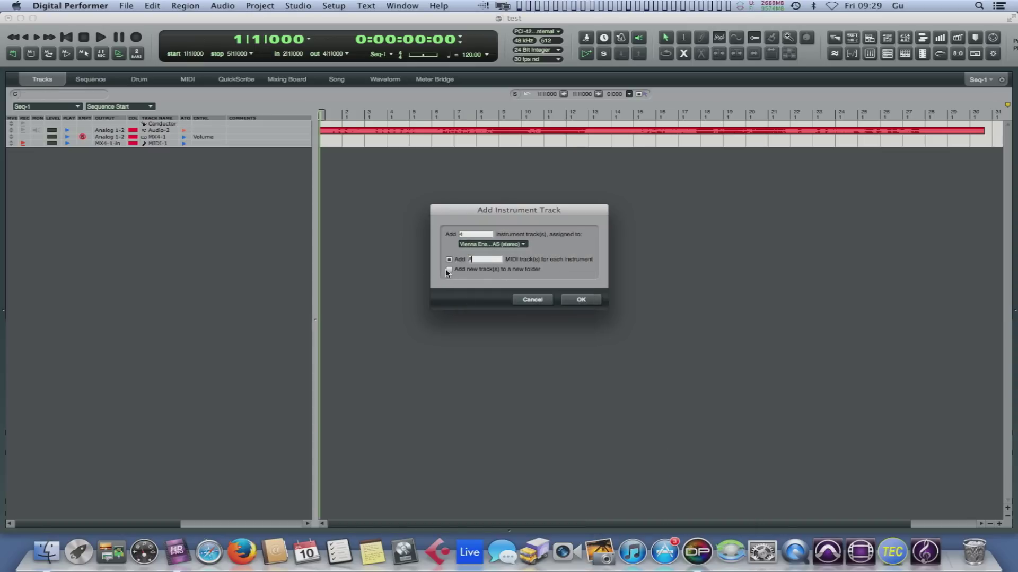
pyautogui.click(572, 301)
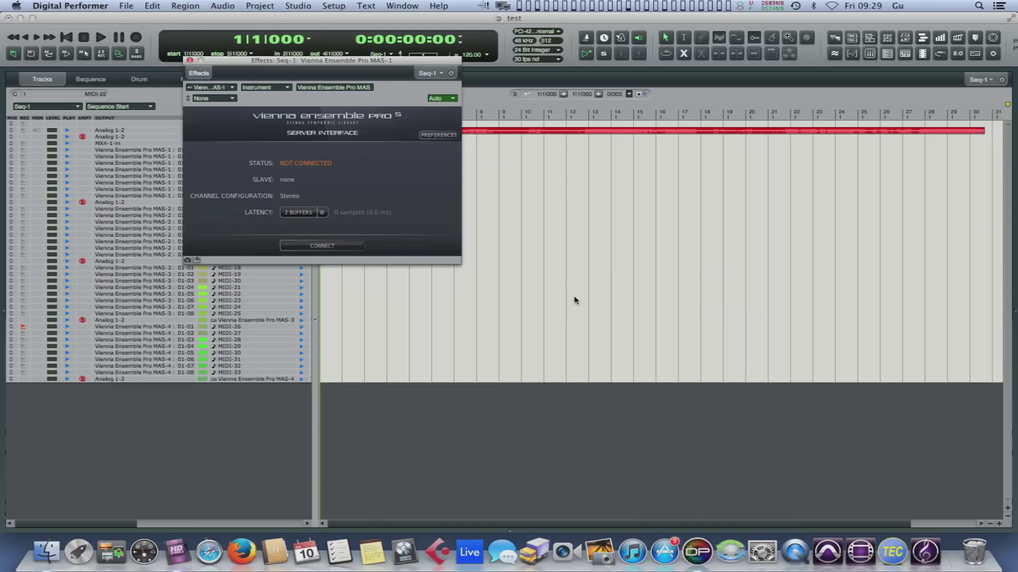
pyautogui.click(190, 61)
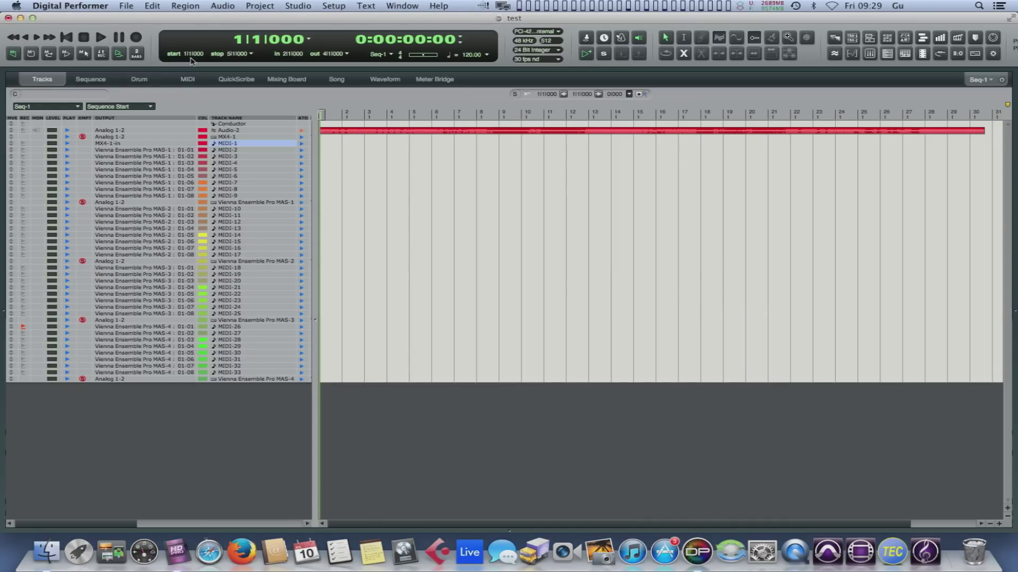
# In Create Tracks, queue a MIDI track routed to Vienna Ensemble Pro MAS-1 : 01-01.
pyautogui.click(298, 5)
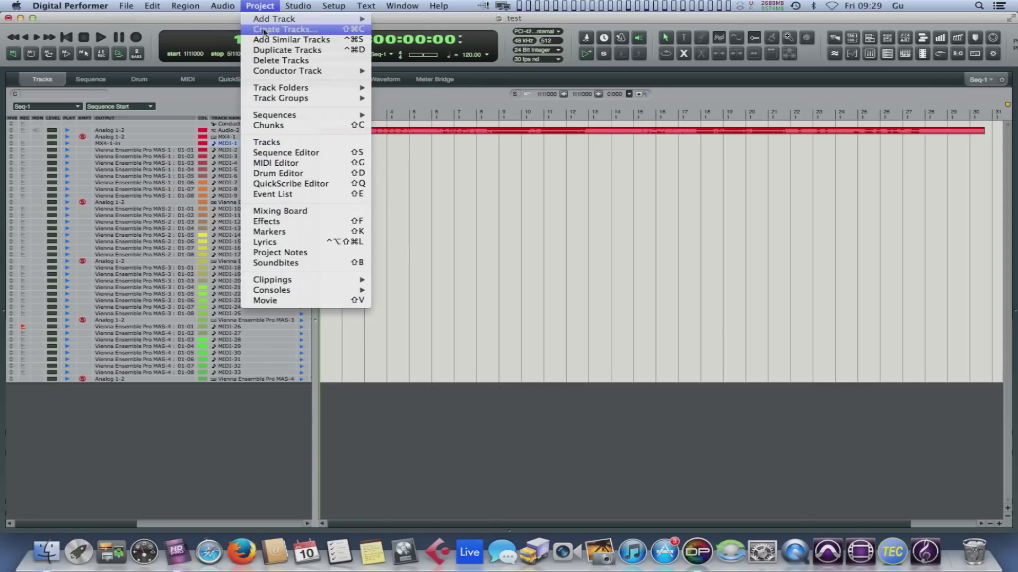
pyautogui.click(260, 30)
pyautogui.moveTo(495, 183); pyautogui.dragTo(433, 157)
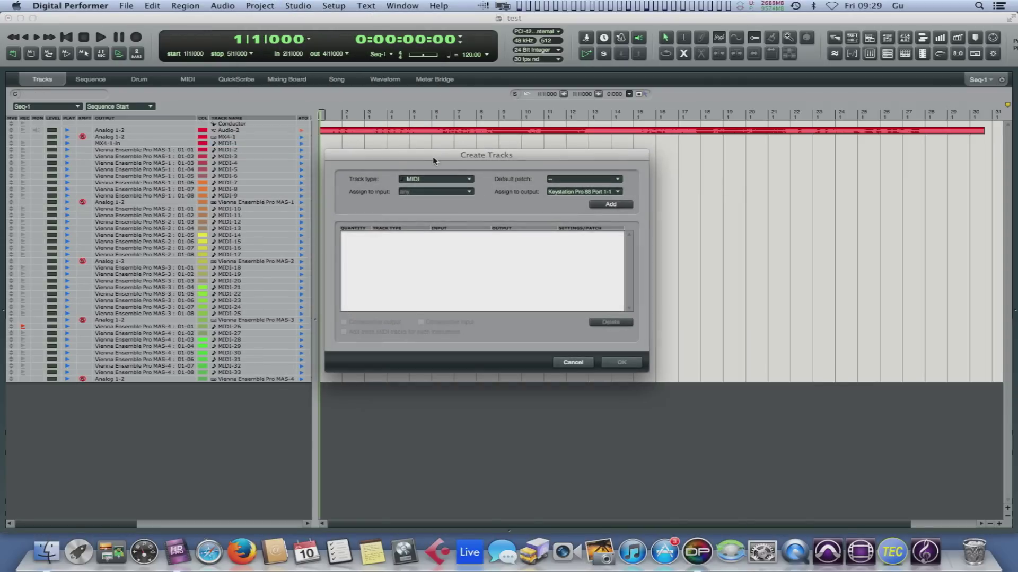
pyautogui.click(616, 192)
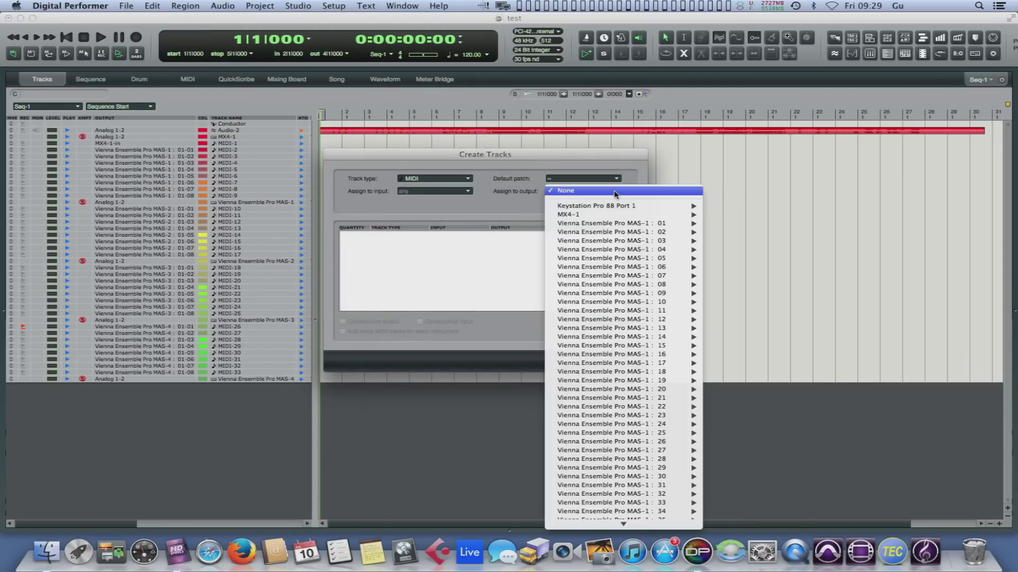
pyautogui.moveTo(617, 223)
pyautogui.click(802, 223)
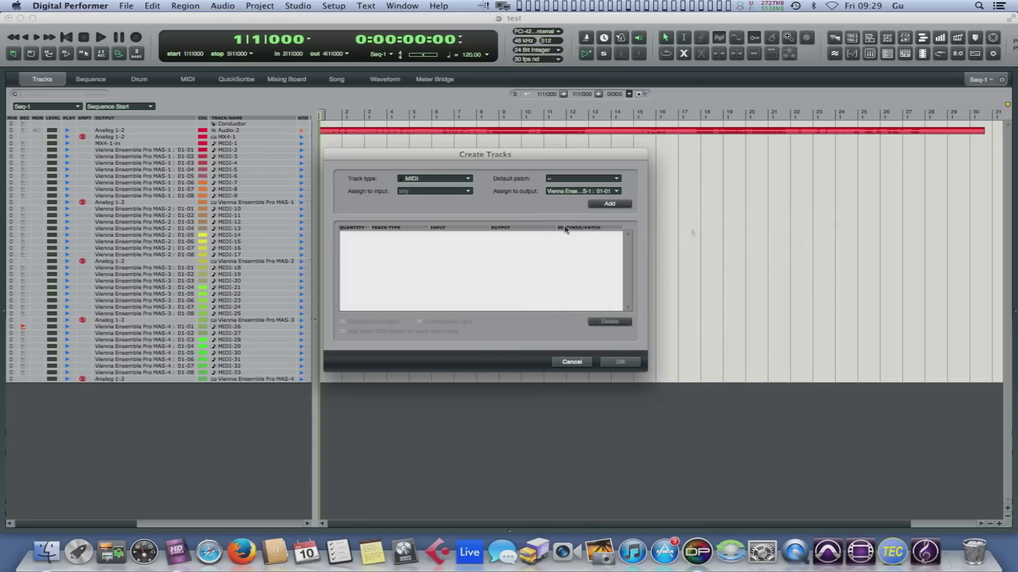
pyautogui.click(608, 206)
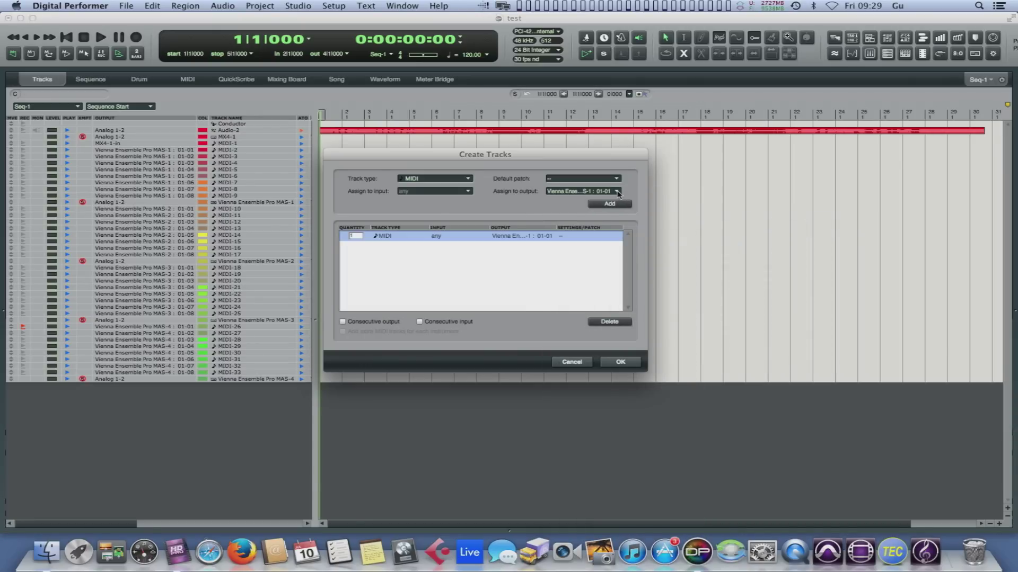
# Queue a second MIDI track routed to Vienna Ensemble Pro MAS-2 : 01-01.
pyautogui.click(617, 192)
pyautogui.scroll(-5, 631, 371)
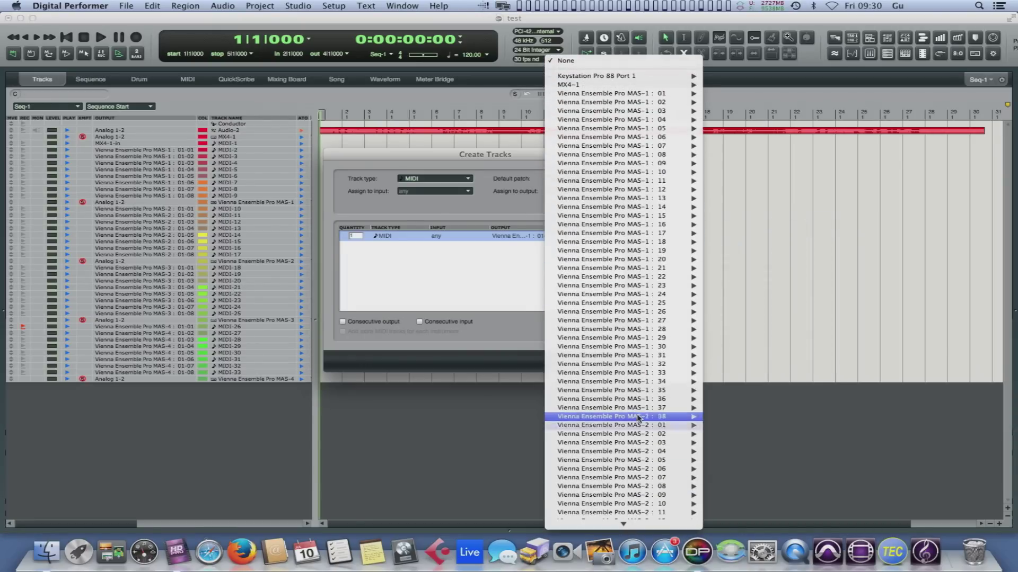
pyautogui.moveTo(639, 426)
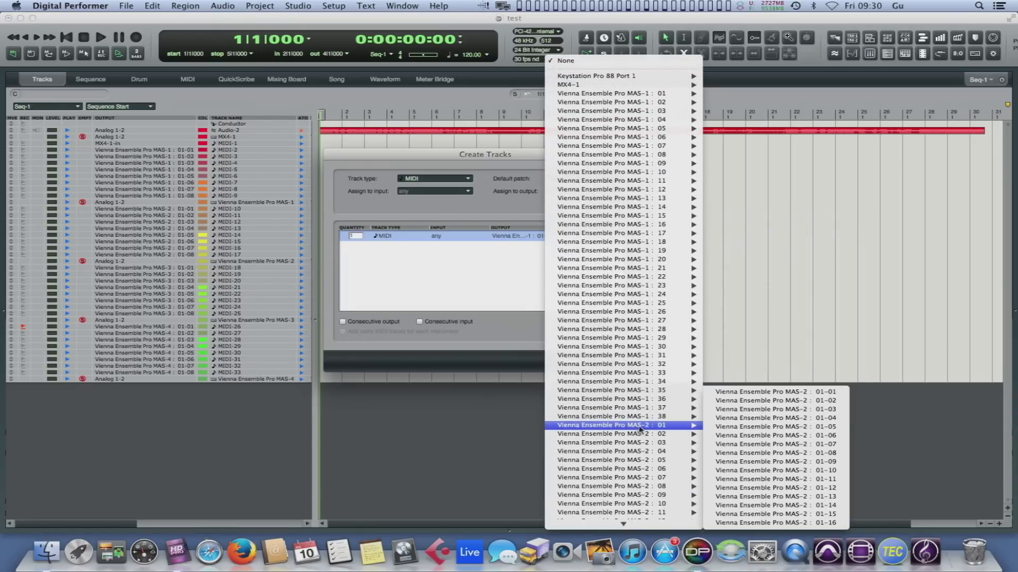
pyautogui.click(763, 392)
pyautogui.click(610, 203)
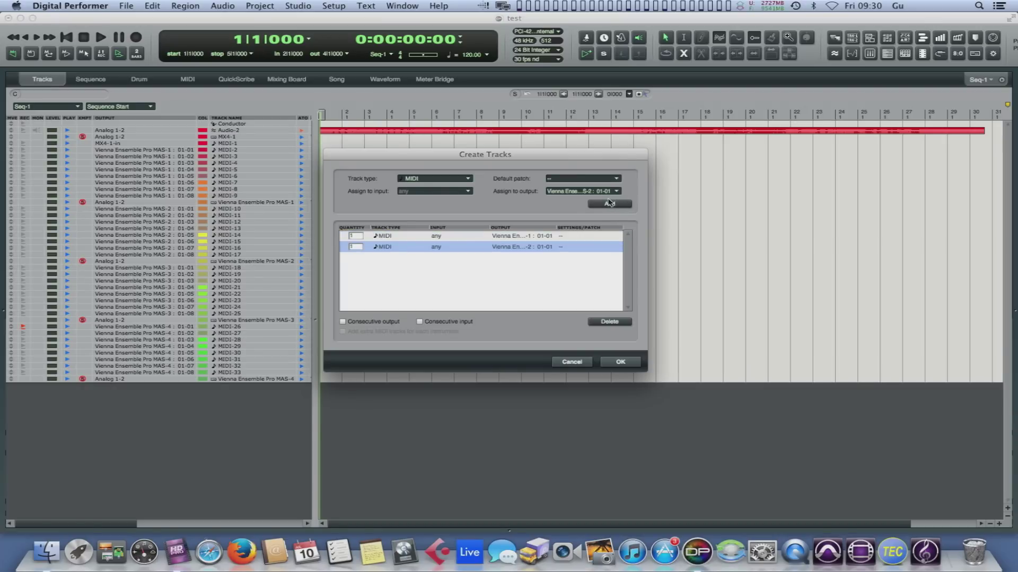
# Queue a third MIDI track routed to Vienna Ensemble Pro MAS-3 : 01-01.
pyautogui.click(615, 194)
pyautogui.scroll(10, 610, 212)
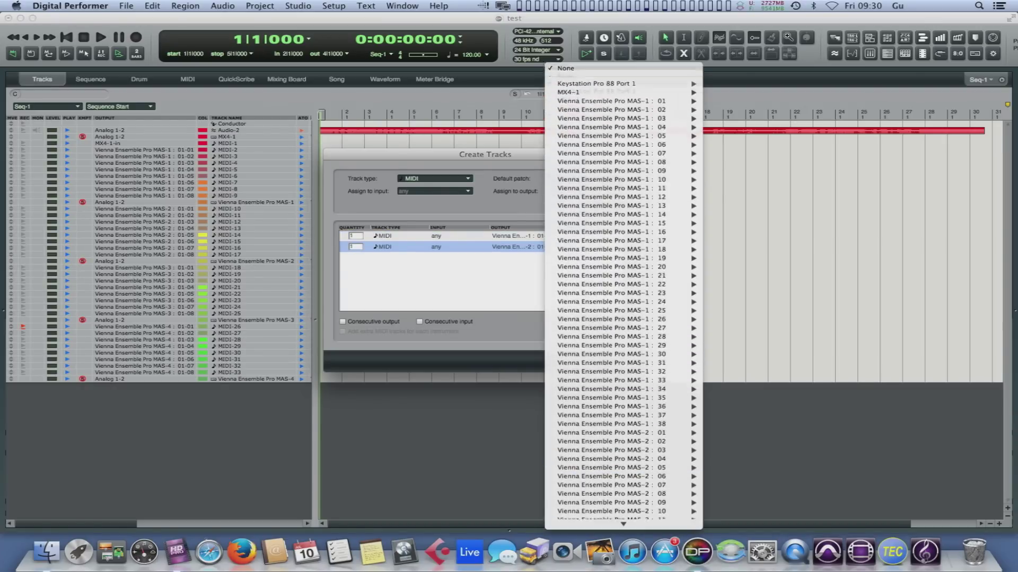
pyautogui.scroll(-15, 623, 265)
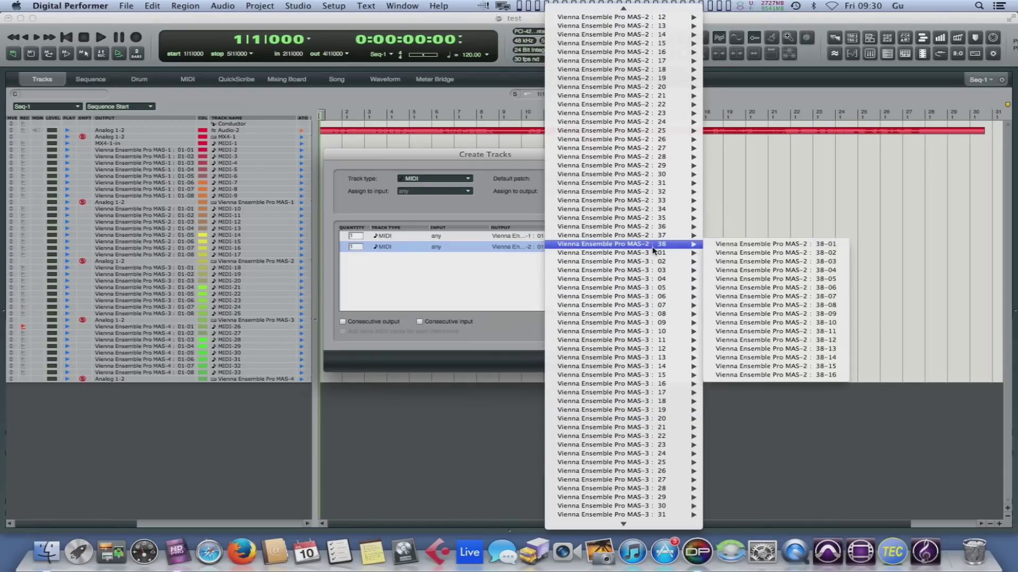
pyautogui.moveTo(652, 255)
pyautogui.click(741, 253)
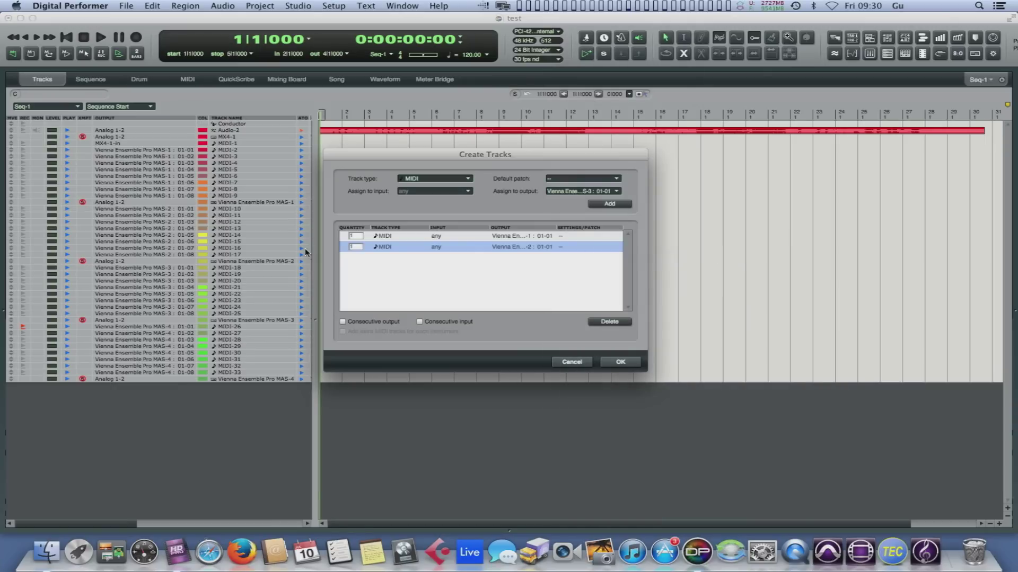
pyautogui.click(617, 204)
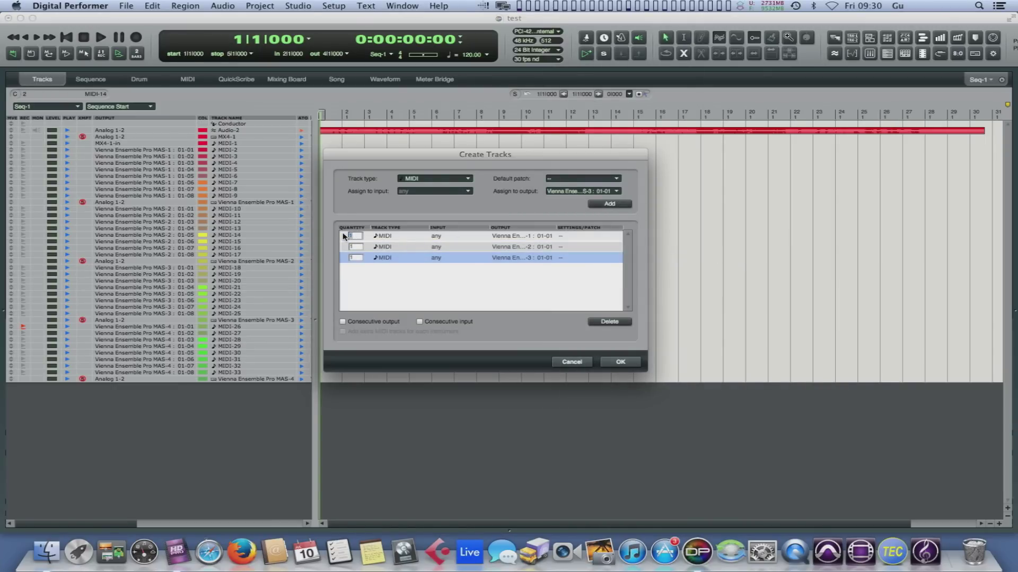
# Set the Quantity of all three MIDI entries to 16.
pyautogui.write('16')
pyautogui.click(350, 248)
pyautogui.click(355, 246)
pyautogui.click(353, 258)
pyautogui.click(400, 286)
# Enable Consecutive output for each of the three MIDI entries.
pyautogui.click(380, 239)
pyautogui.click(342, 322)
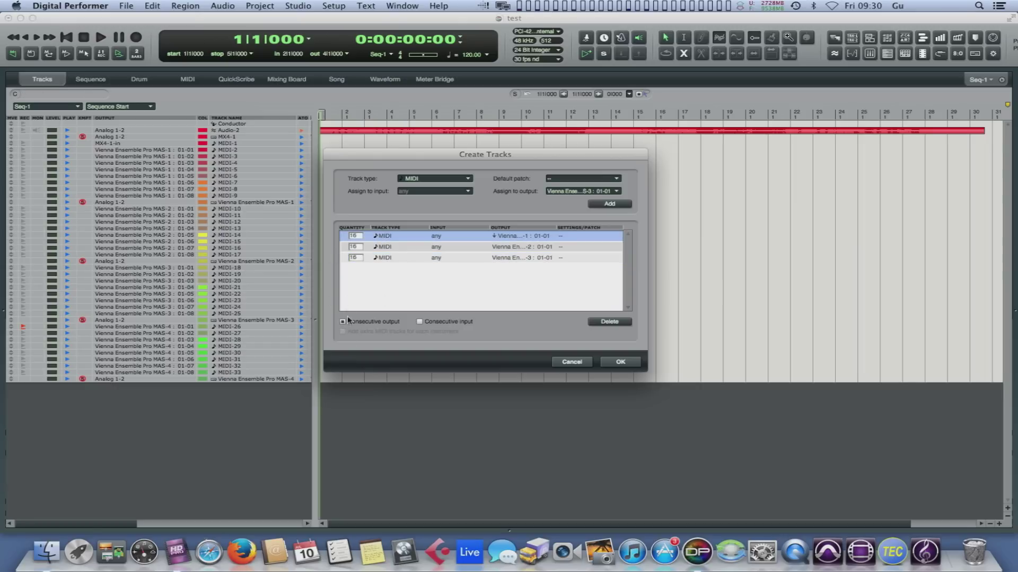
pyautogui.click(342, 323)
pyautogui.click(384, 248)
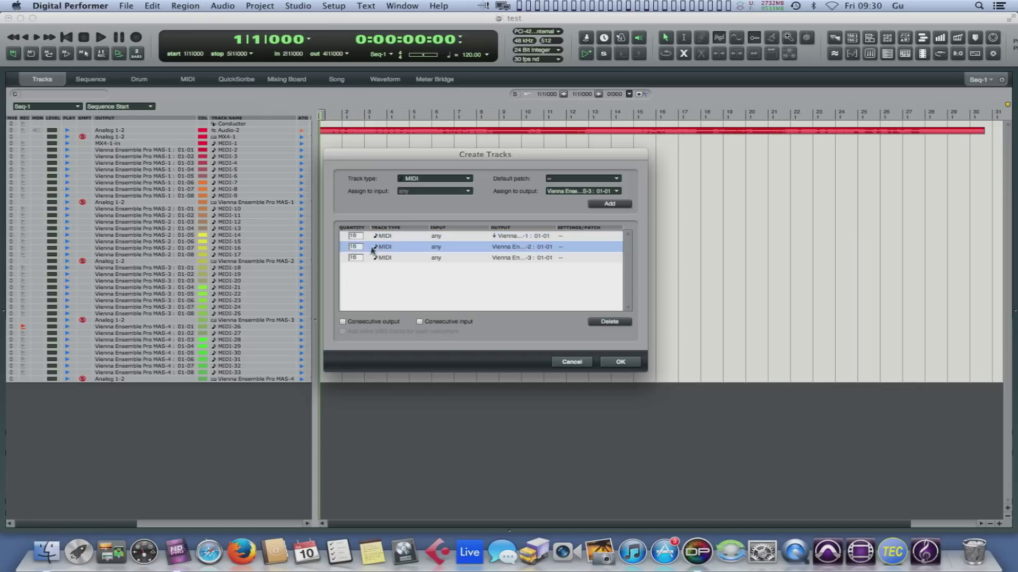
pyautogui.click(343, 323)
pyautogui.click(391, 258)
pyautogui.click(343, 321)
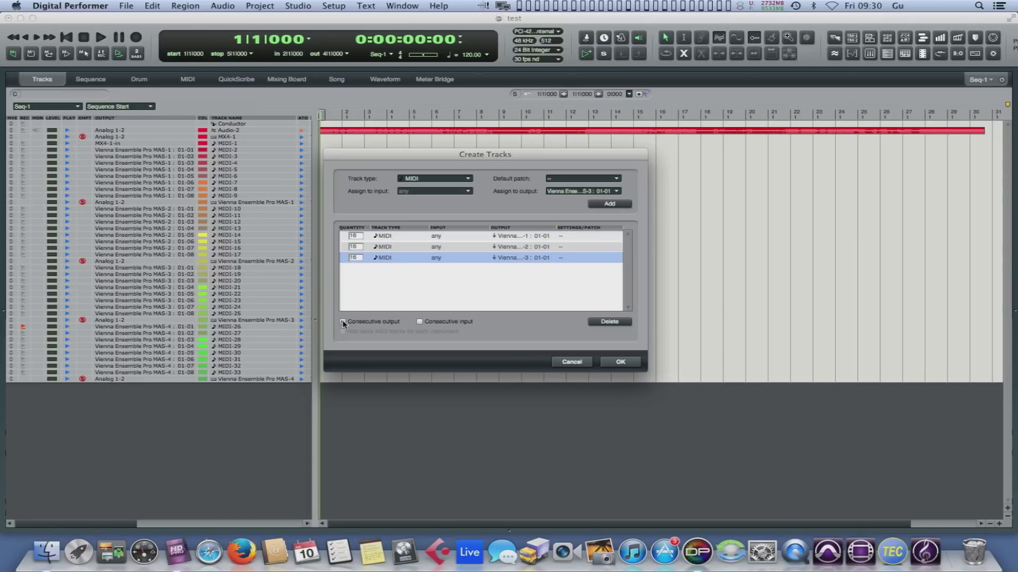
# Queue a Stereo Audio track entry with output Analog 1-2 (Stereo).
pyautogui.click(469, 181)
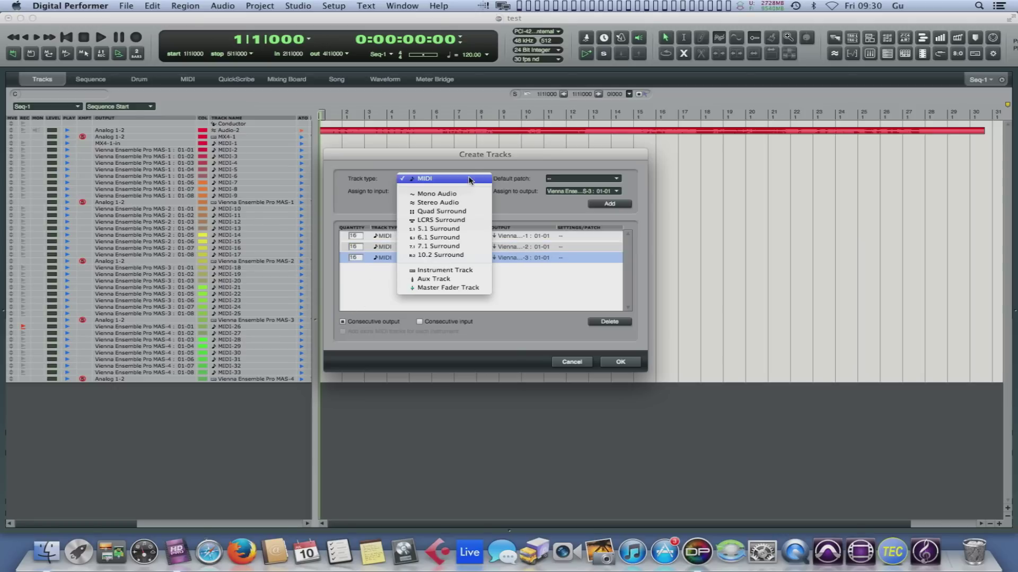
pyautogui.click(459, 205)
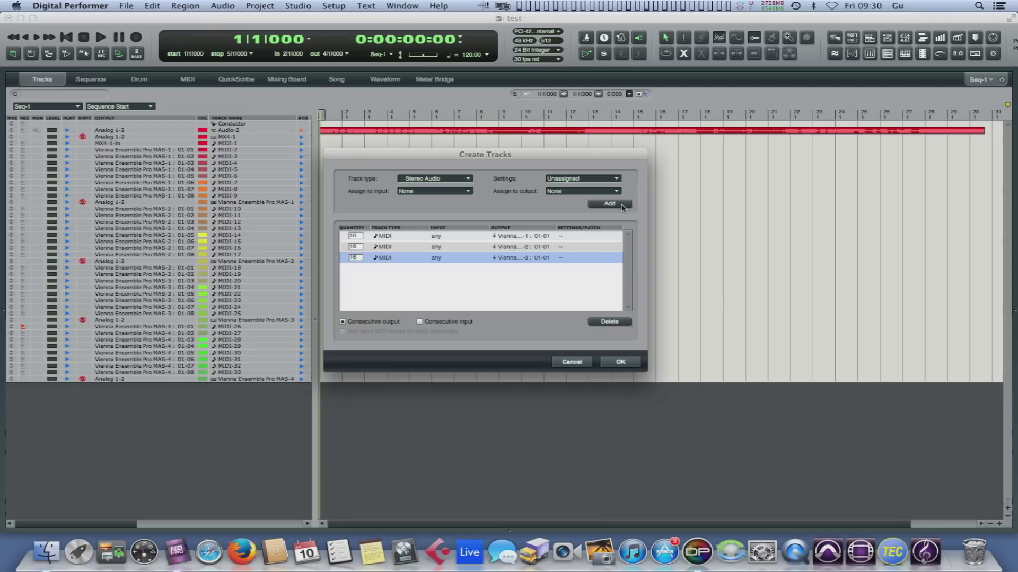
pyautogui.click(617, 191)
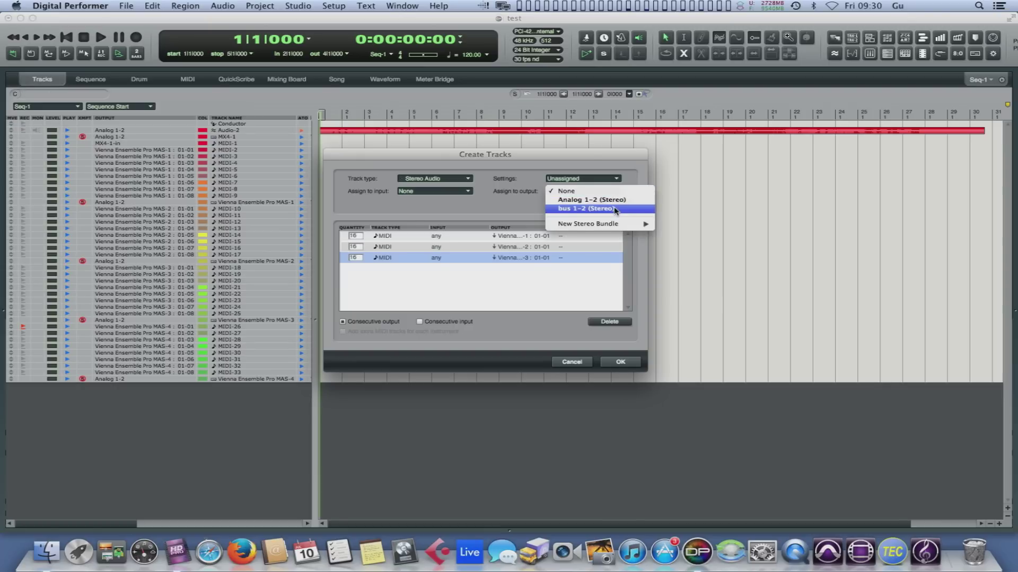
pyautogui.click(620, 200)
pyautogui.click(622, 206)
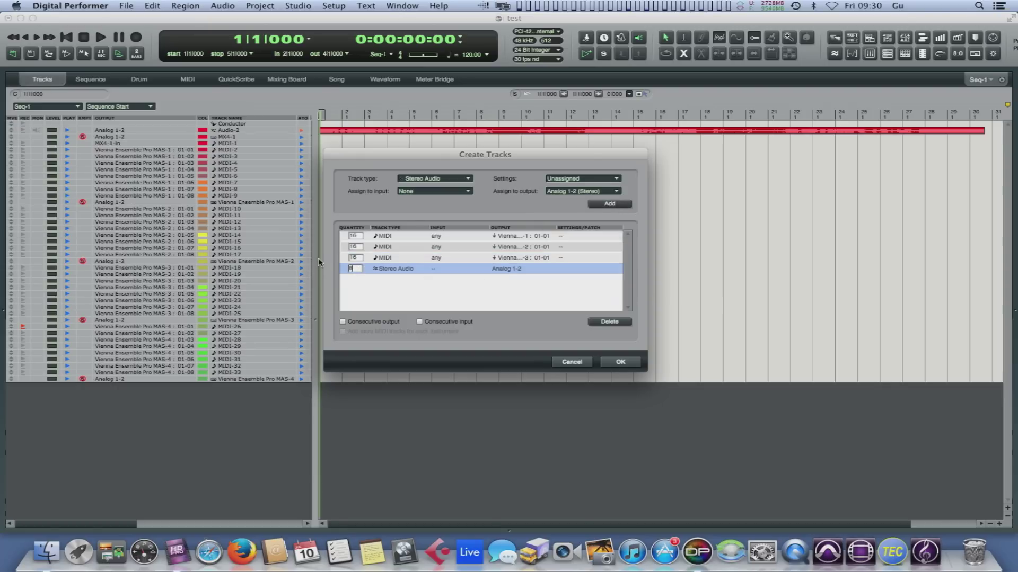
# Queue an Aux Track entry, then create all queued tracks with OK.
pyautogui.click(461, 182)
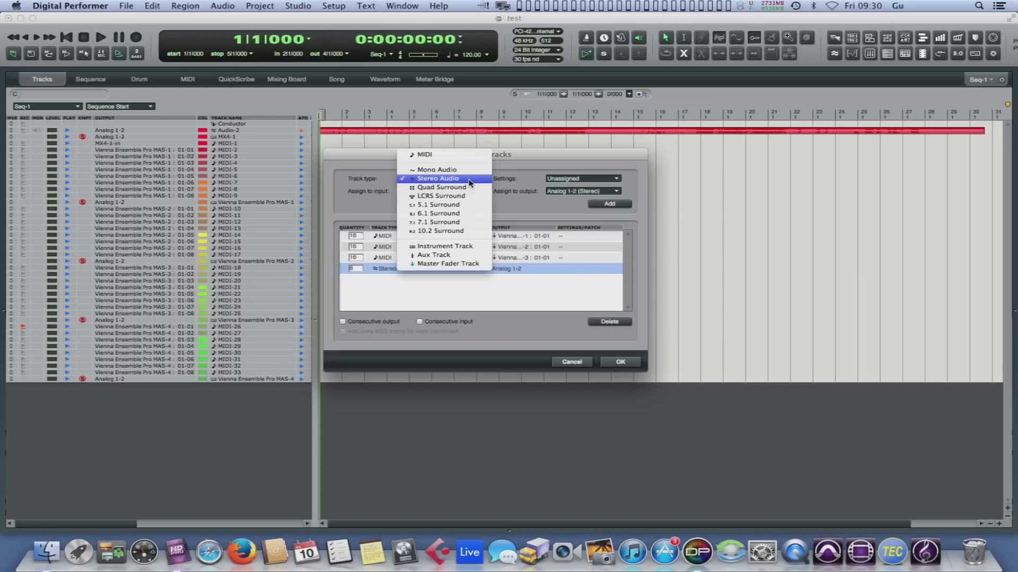
pyautogui.click(453, 255)
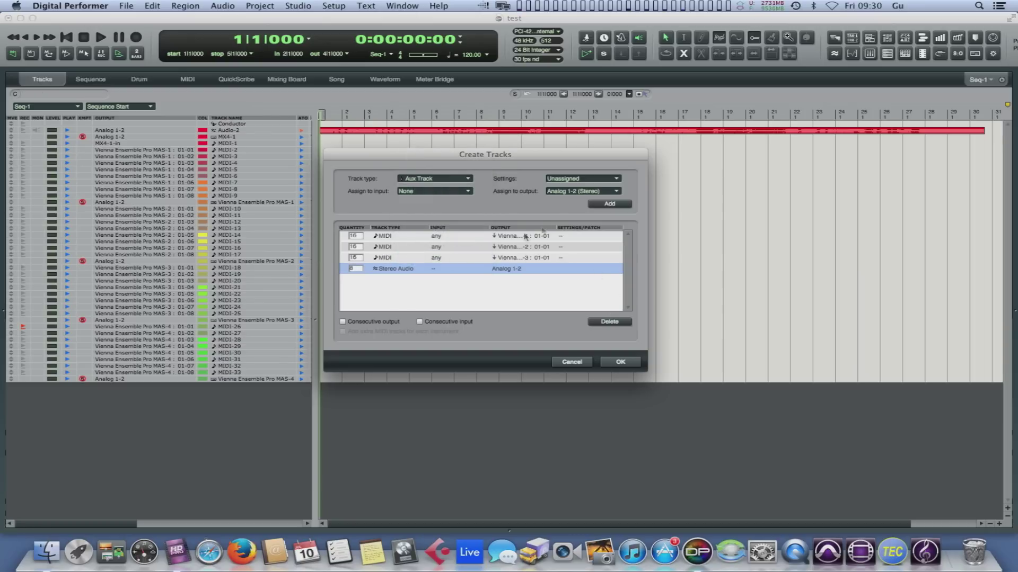
pyautogui.click(609, 204)
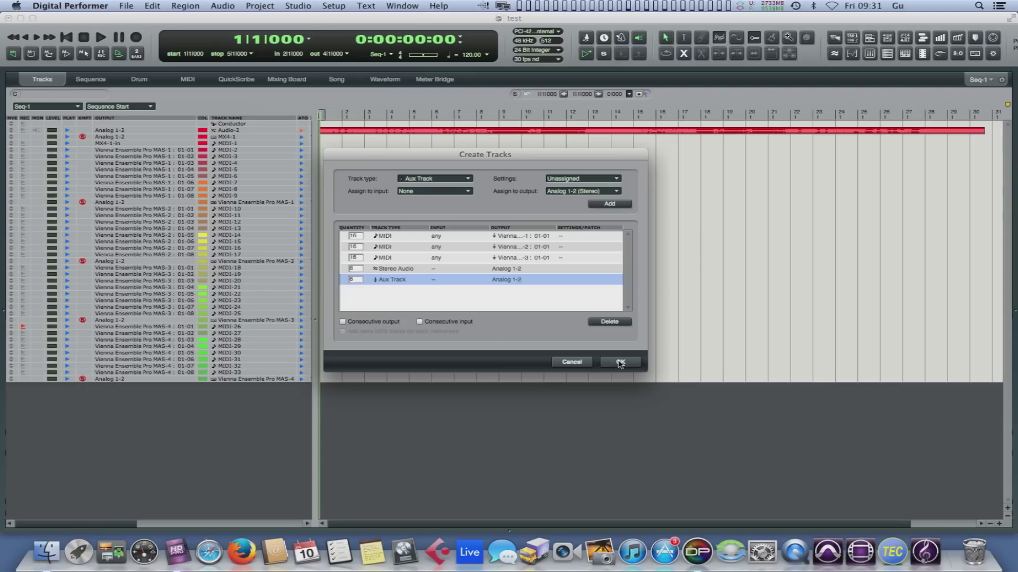
pyautogui.click(621, 363)
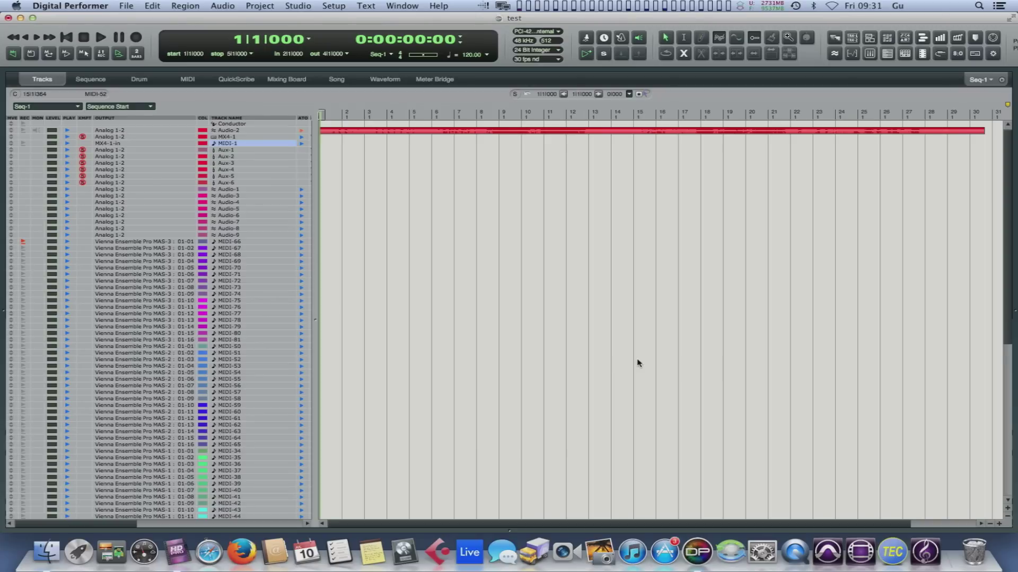
pyautogui.scroll(-10, 1010, 318)
pyautogui.scroll(-10, 1009, 330)
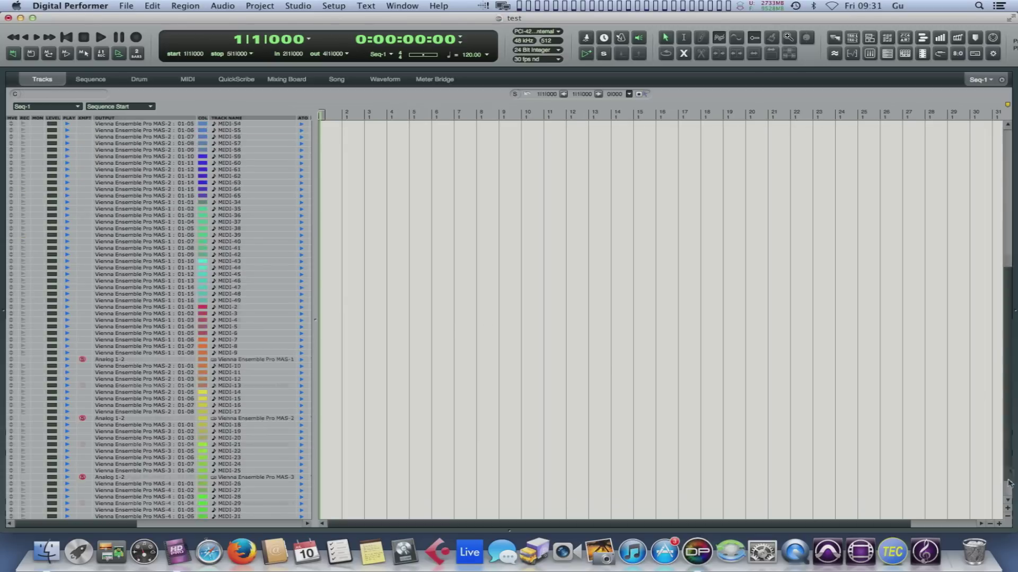
pyautogui.scroll(10, 1009, 329)
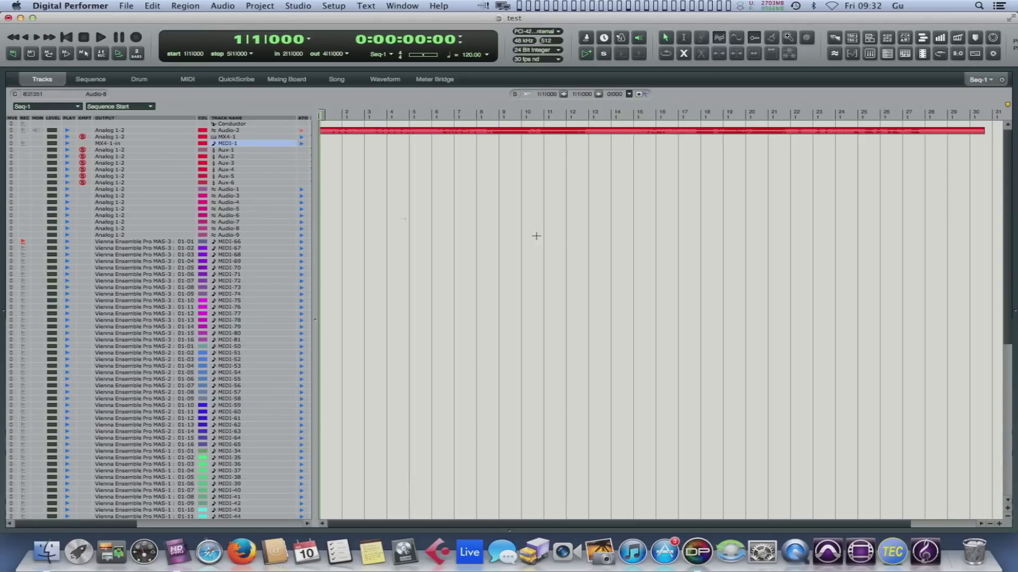
# Open Digital Performer Preferences and go to the Themes page.
pyautogui.click(69, 6)
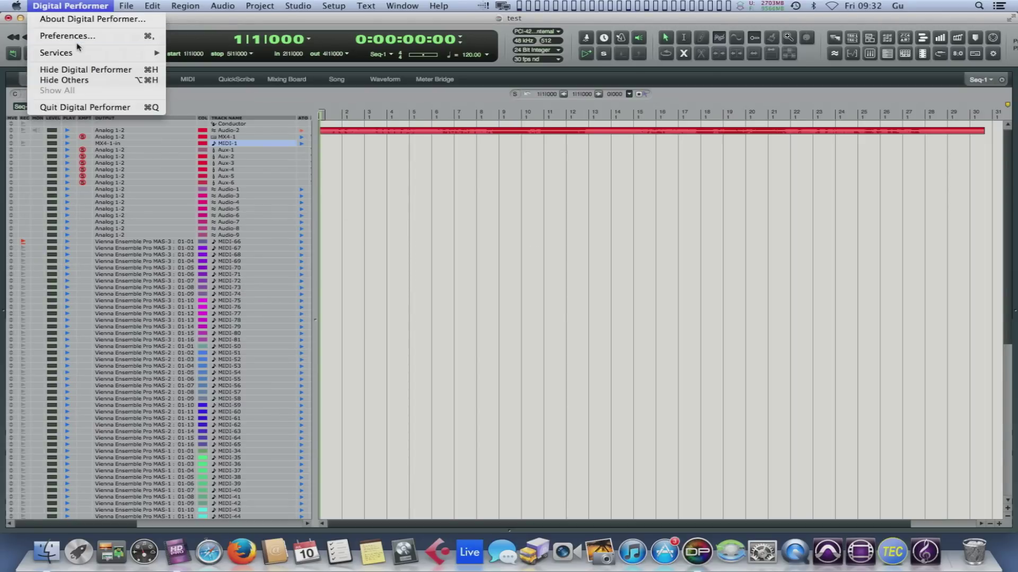
pyautogui.click(79, 35)
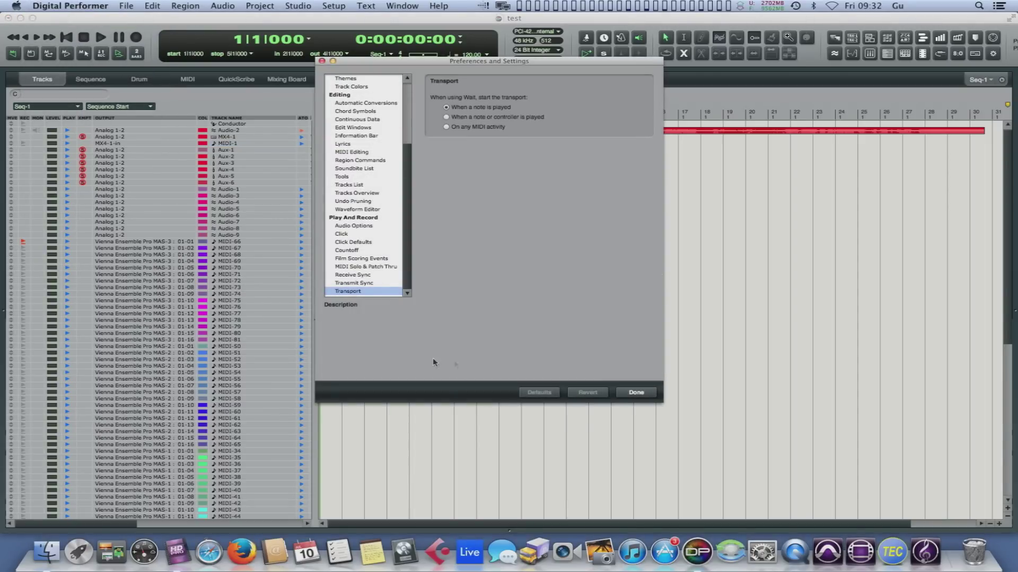
pyautogui.click(399, 252)
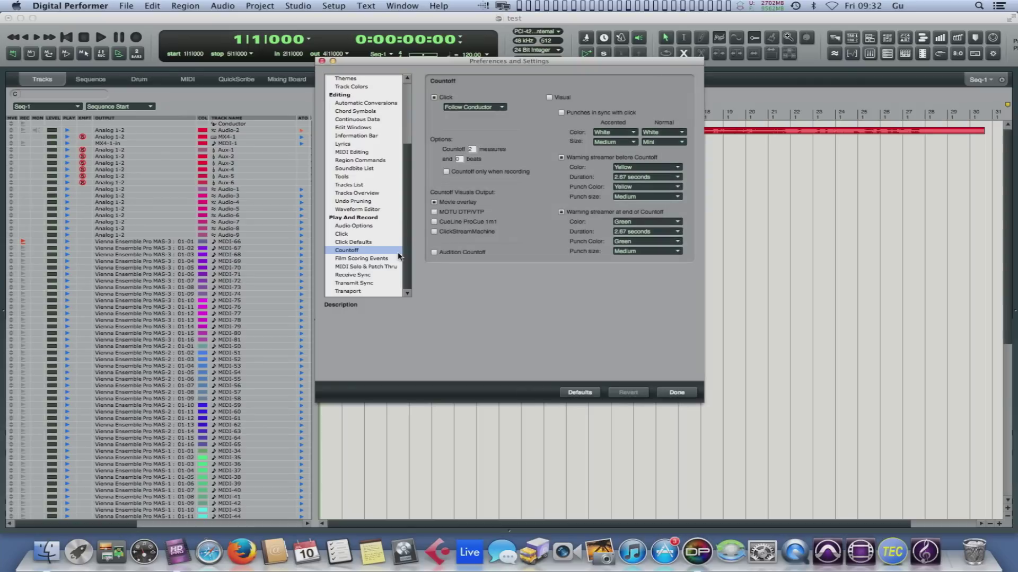
pyautogui.moveTo(407, 240); pyautogui.dragTo(424, 128)
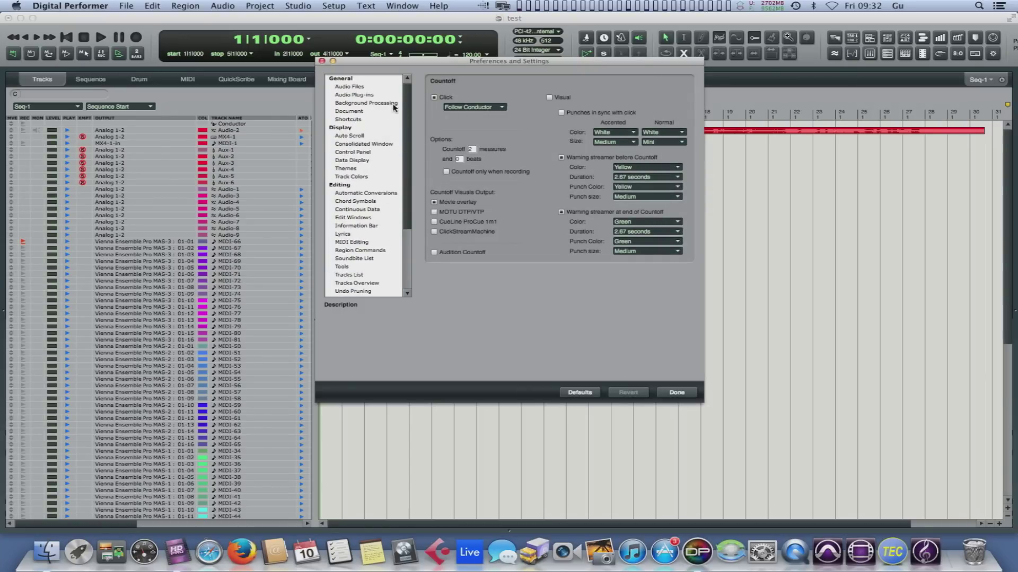
pyautogui.click(345, 168)
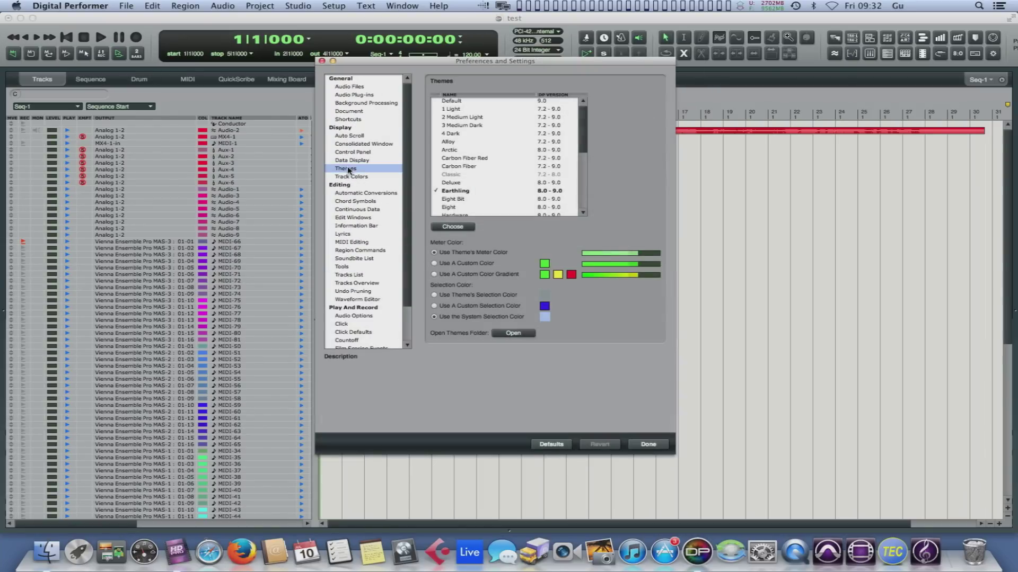
# Apply Default, 1 Light, 2 Medium Light and 3 Medium Dark in turn, ending on 4 Dark.
pyautogui.doubleClick(455, 100)
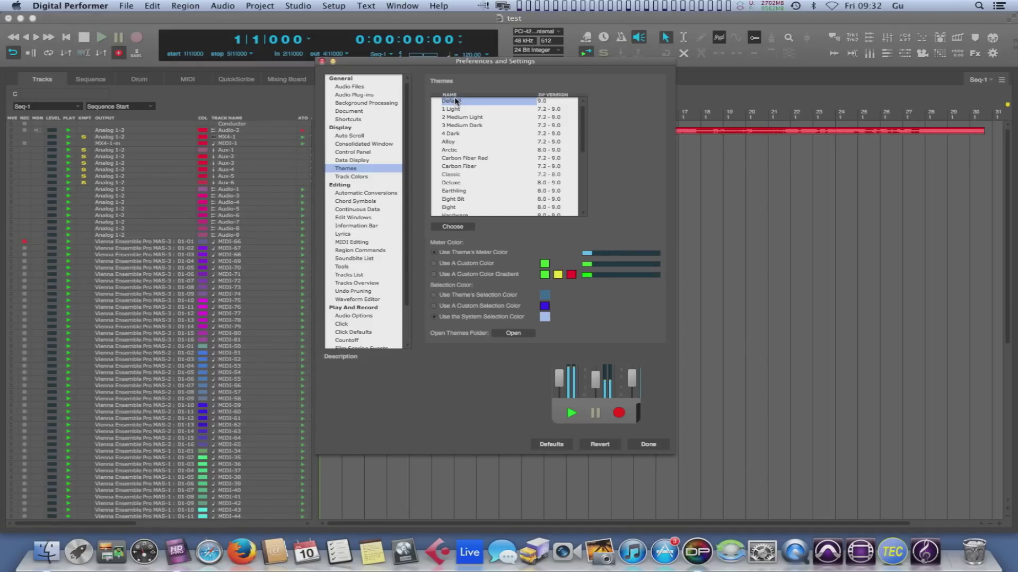
pyautogui.moveTo(366, 63); pyautogui.dragTo(464, 66)
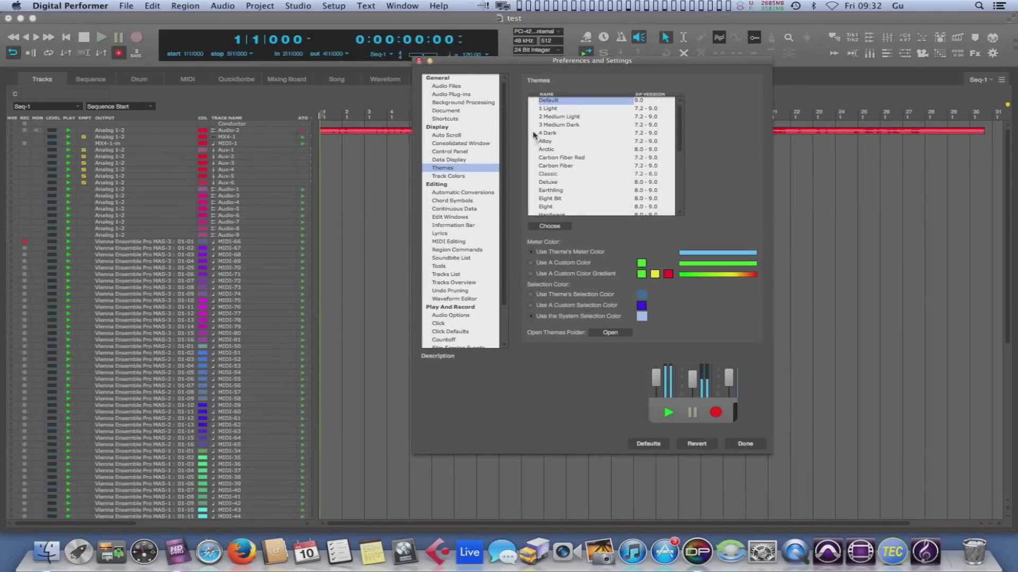
pyautogui.doubleClick(551, 109)
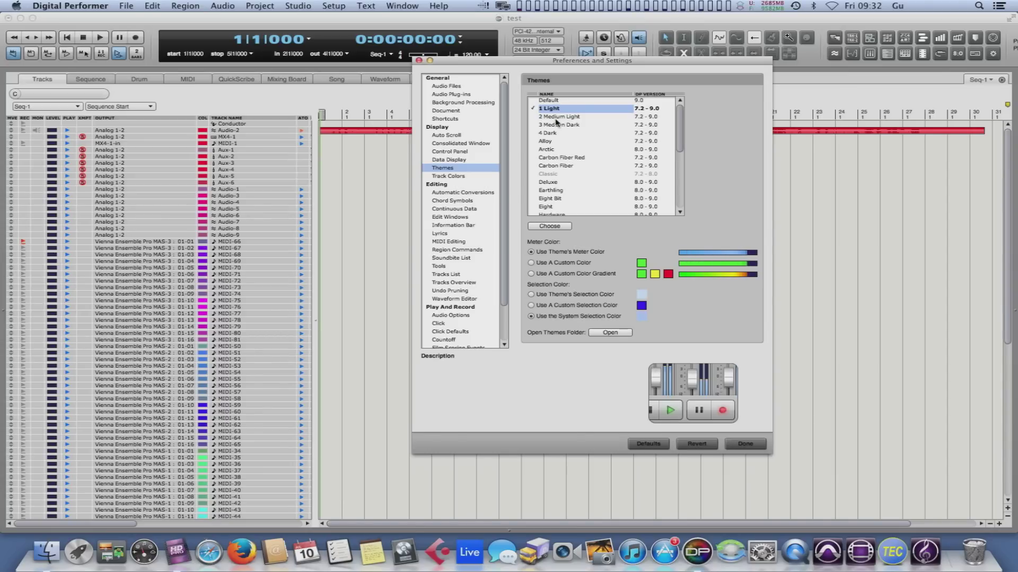
pyautogui.doubleClick(557, 116)
pyautogui.doubleClick(556, 125)
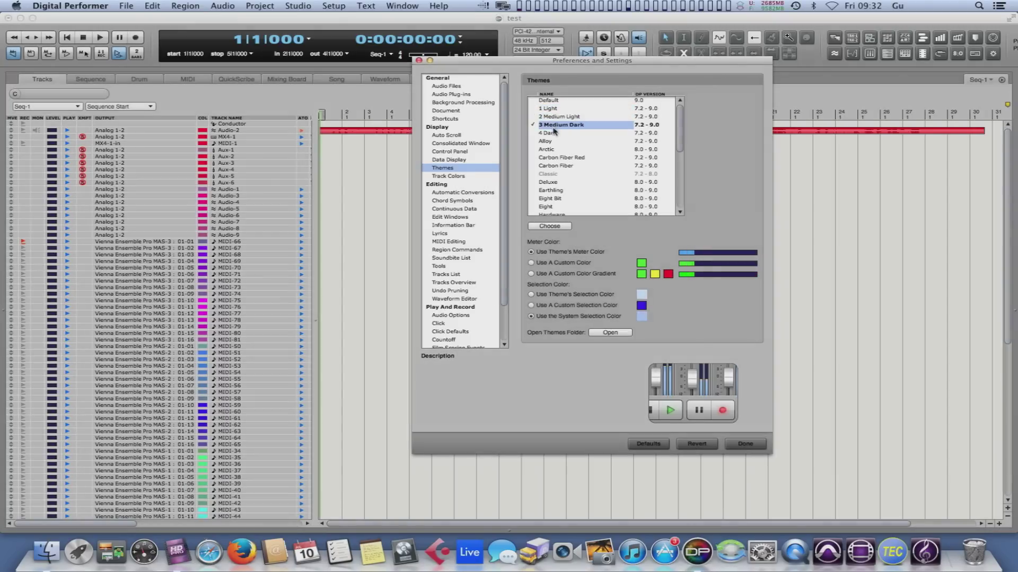
pyautogui.doubleClick(552, 133)
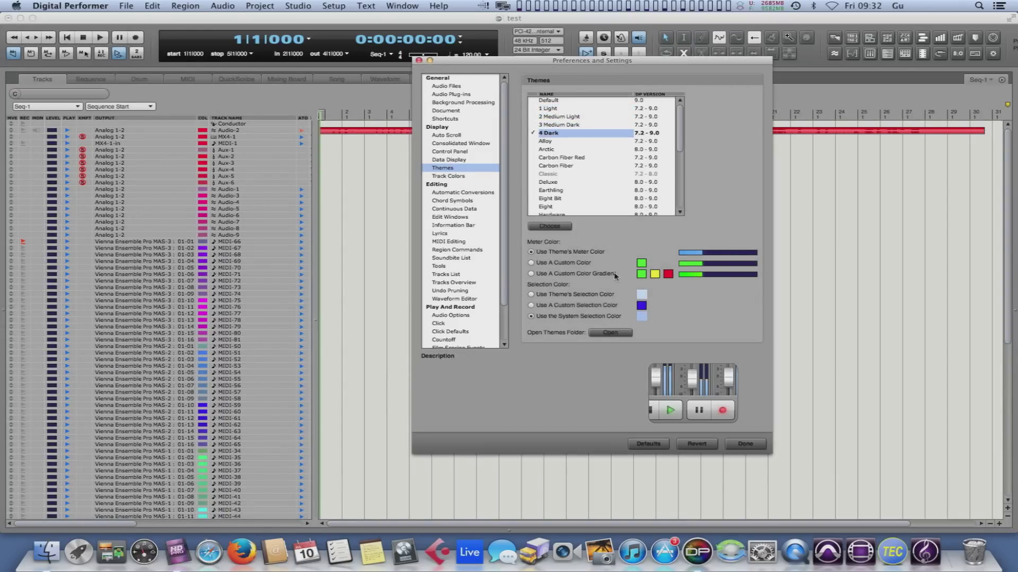